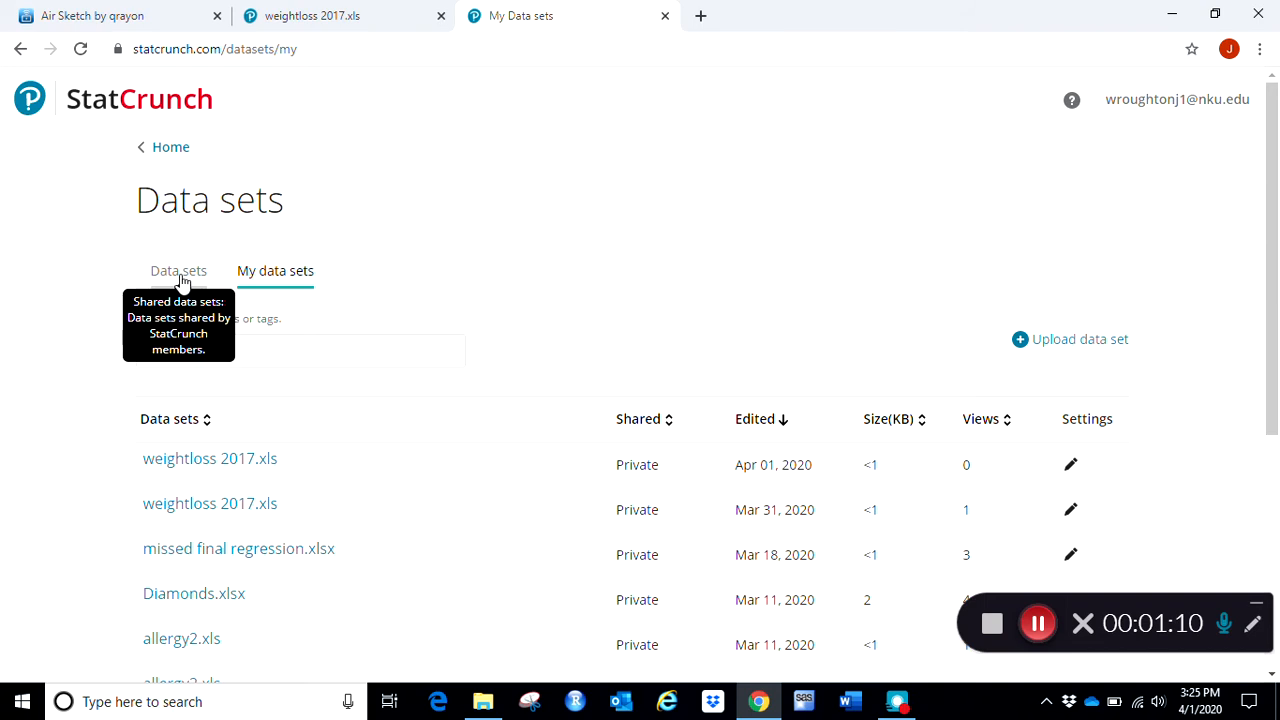
- Upload the "houses new" Excel file from the USB drive's data folder as a new data set with the first line as column names
{"action": "left_click", "coordinate": [1036, 343]}
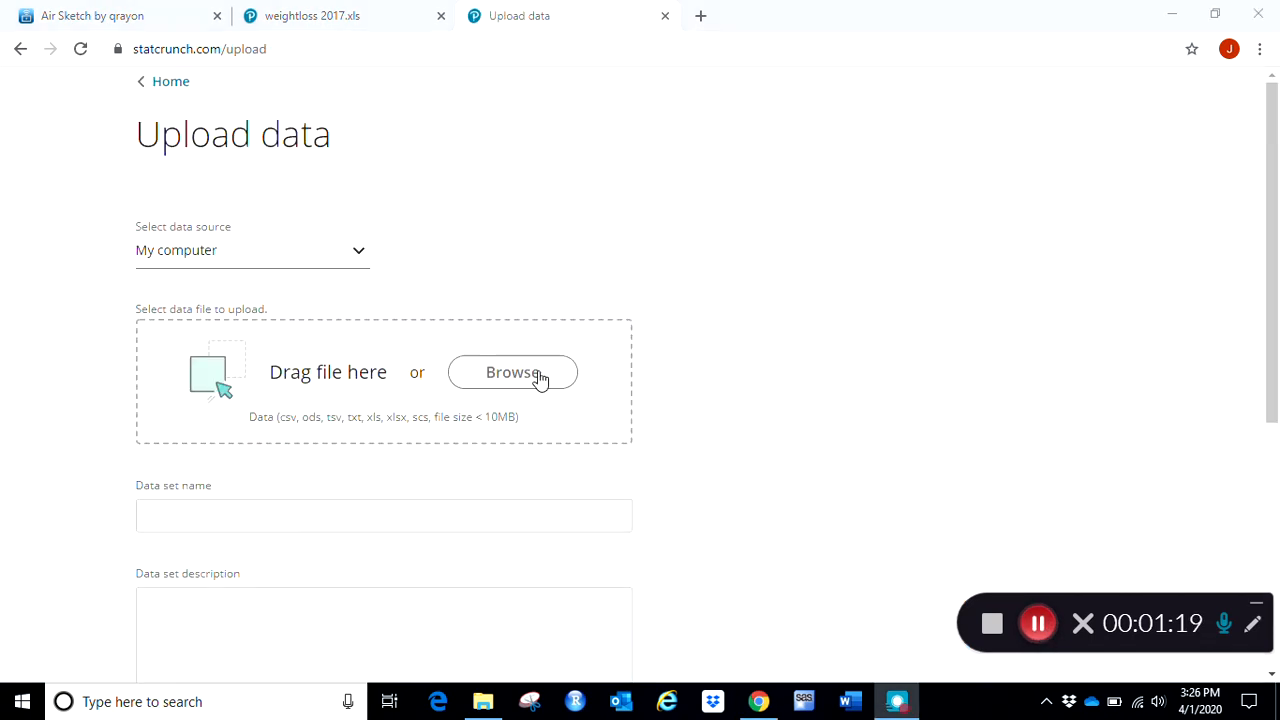
{"action": "left_click", "coordinate": [515, 372]}
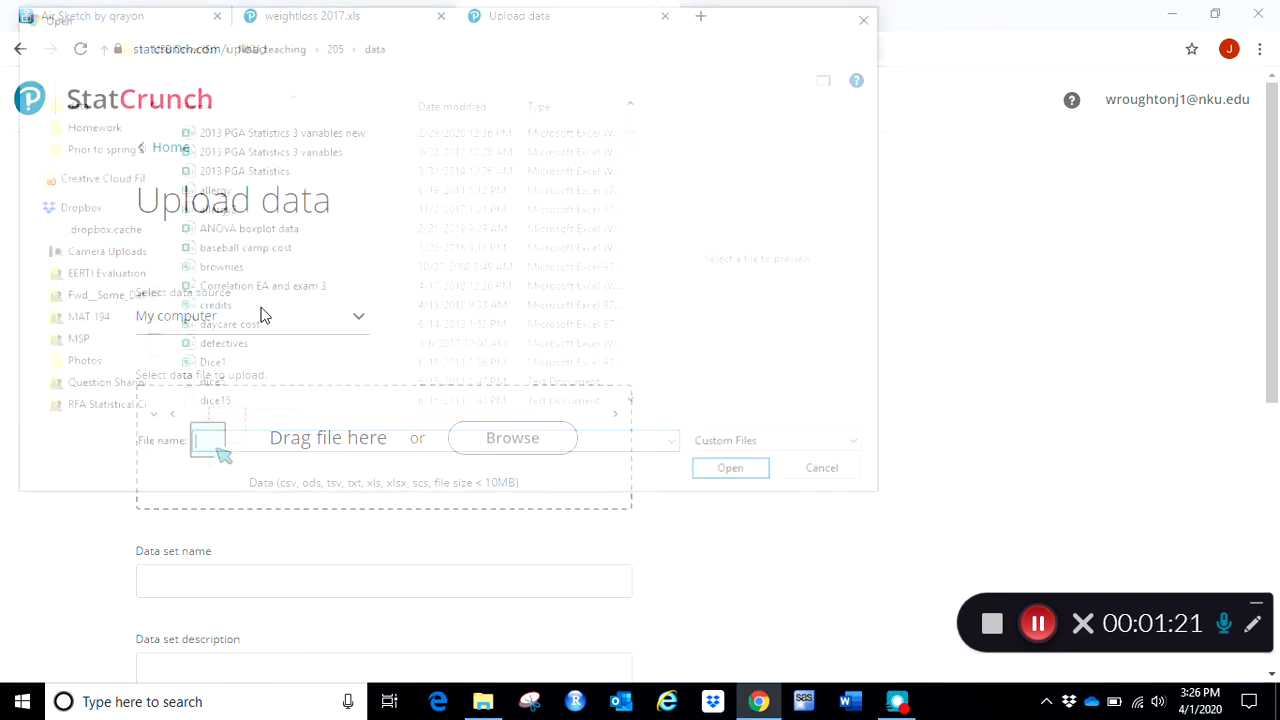
{"action": "scroll", "coordinate": [352, 253], "scroll_direction": "down", "scroll_amount": 8}
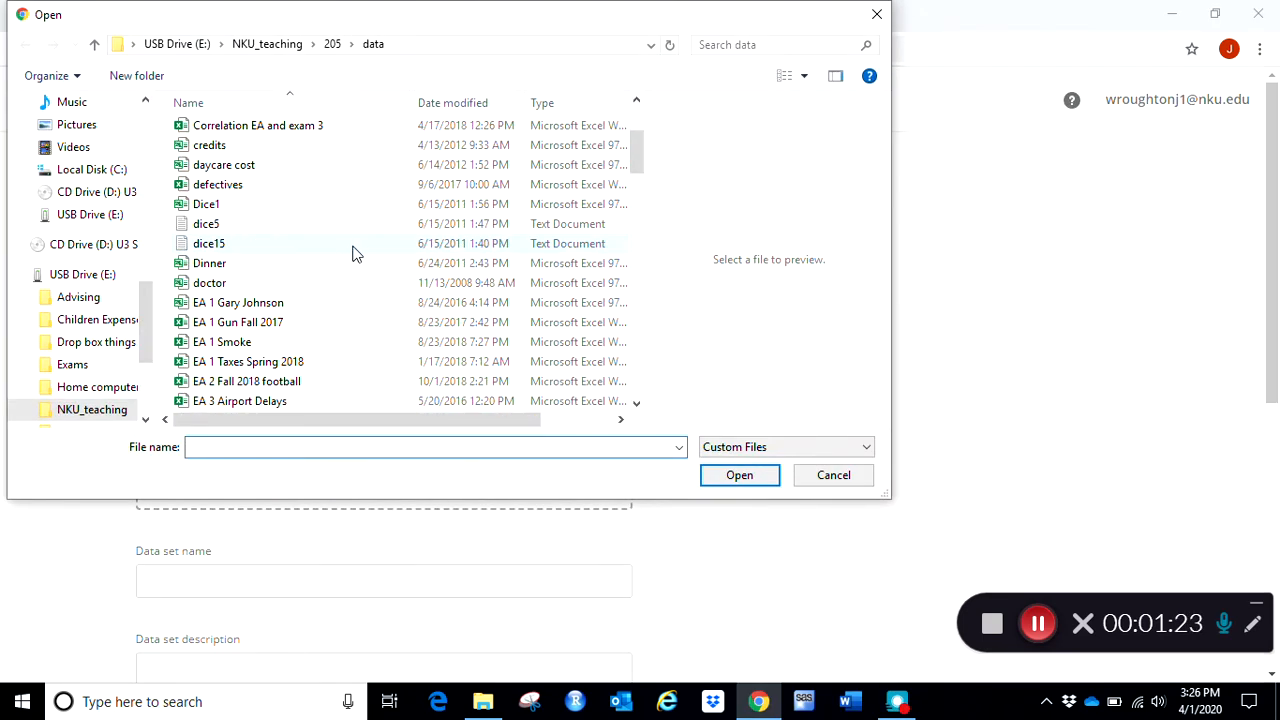
{"action": "scroll", "coordinate": [352, 253], "scroll_direction": "down", "scroll_amount": 3}
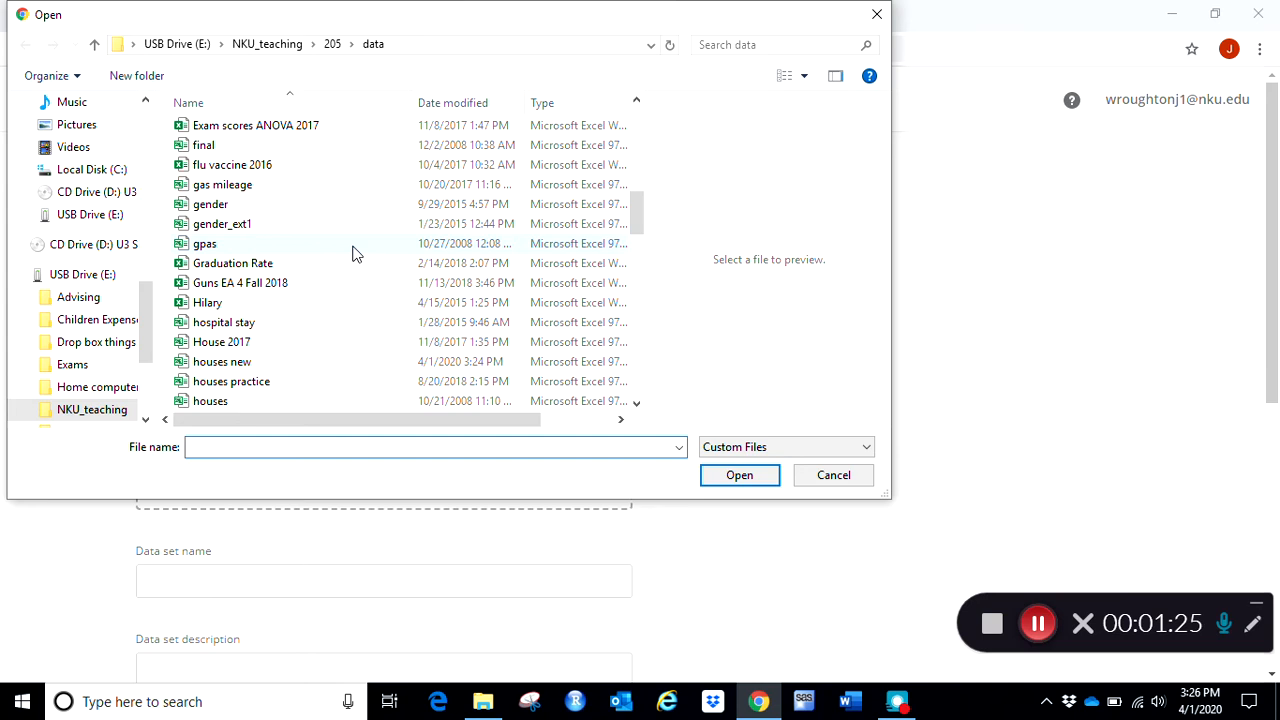
{"action": "left_click", "coordinate": [258, 302]}
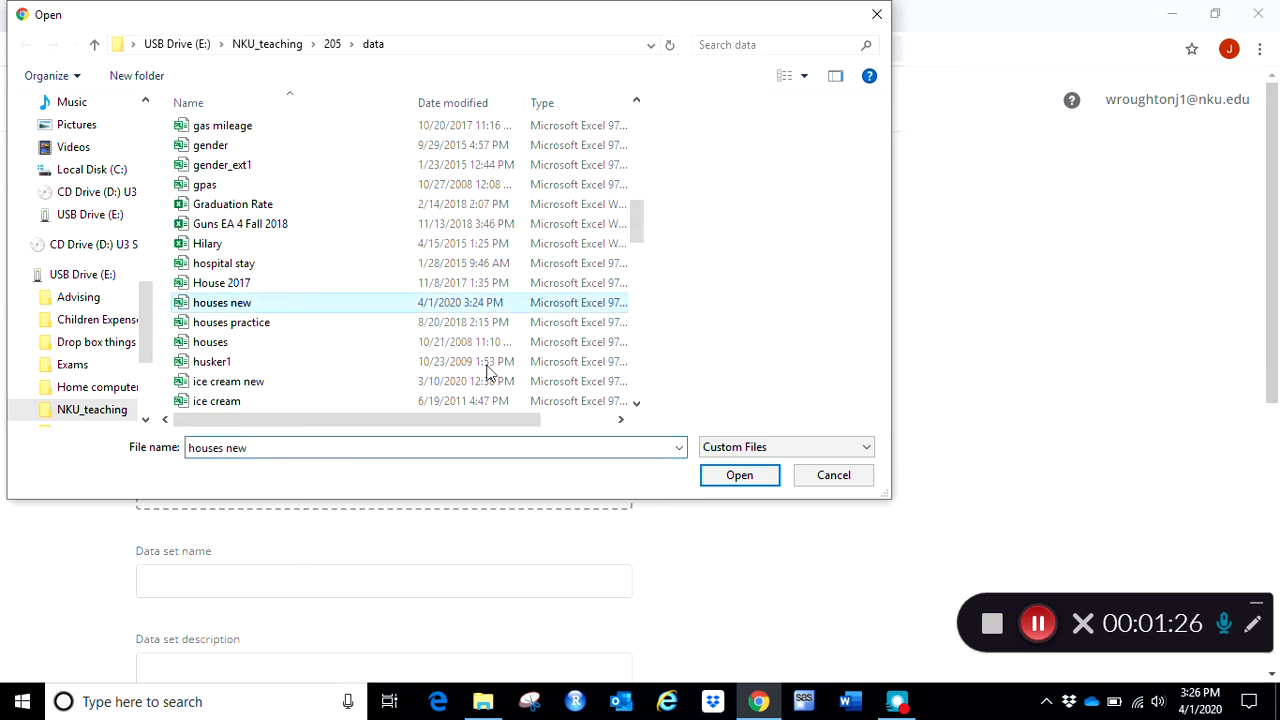
{"action": "left_click", "coordinate": [737, 474]}
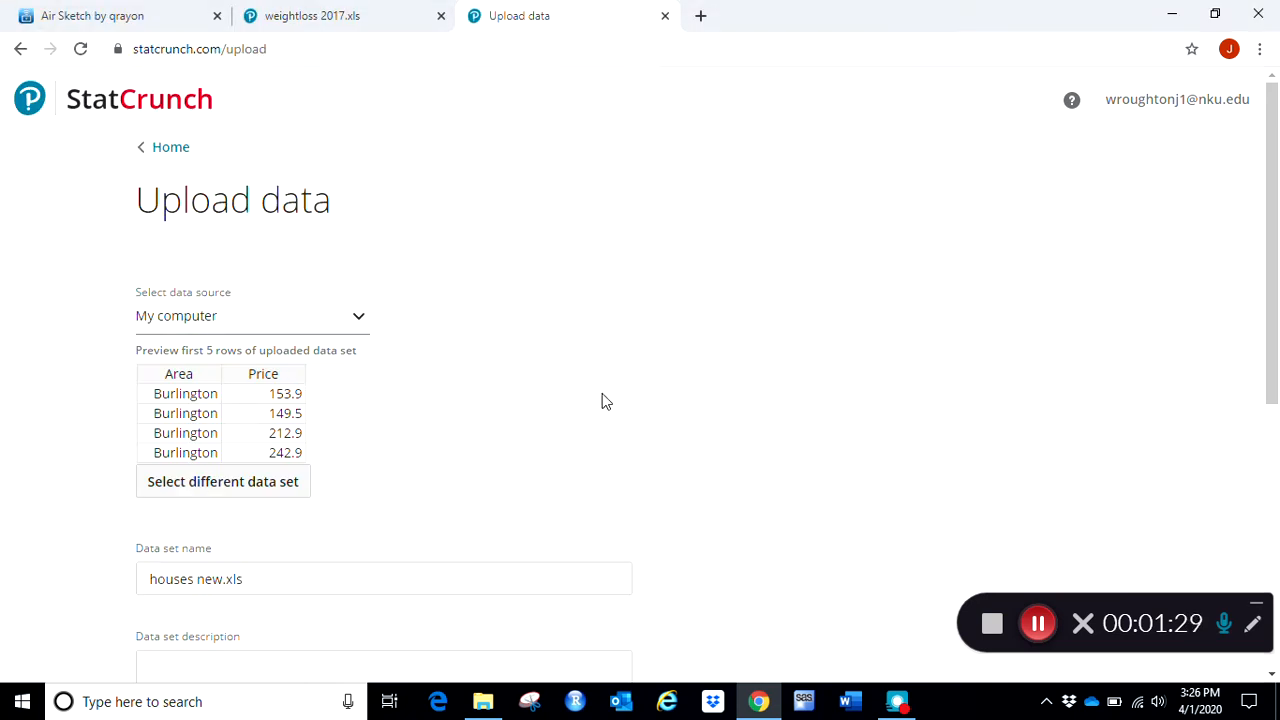
{"action": "scroll", "coordinate": [603, 398], "scroll_direction": "down", "scroll_amount": 5}
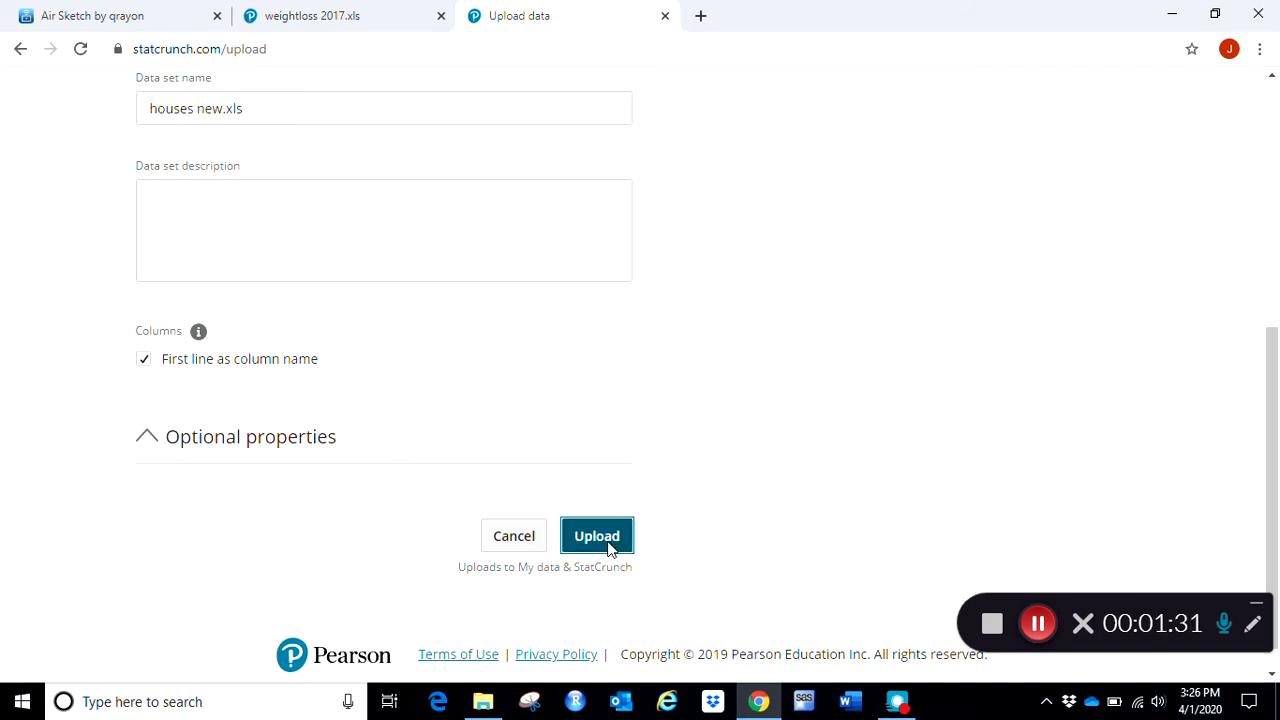
{"action": "left_click", "coordinate": [600, 540]}
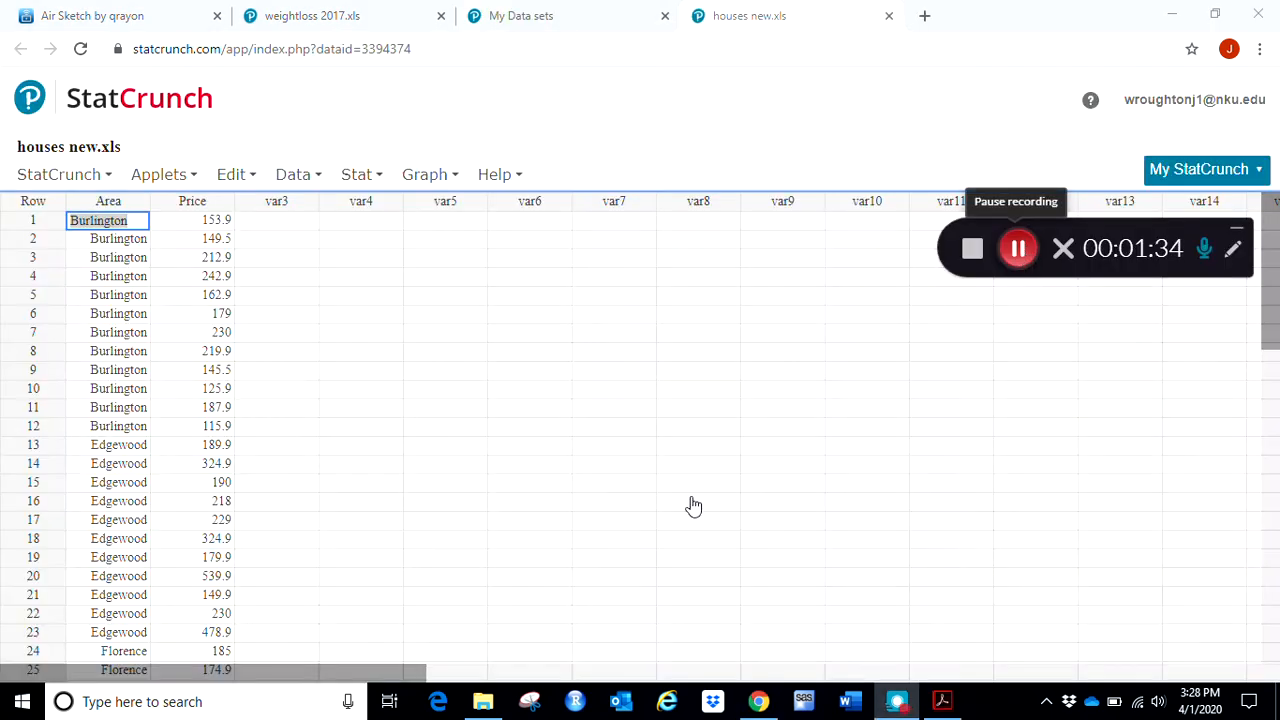
- Switch to the Acrobat handout and mark the two-variables data layout requirement in direction 1 of the StatCrunch Directions
{"action": "left_click", "coordinate": [420, 428]}
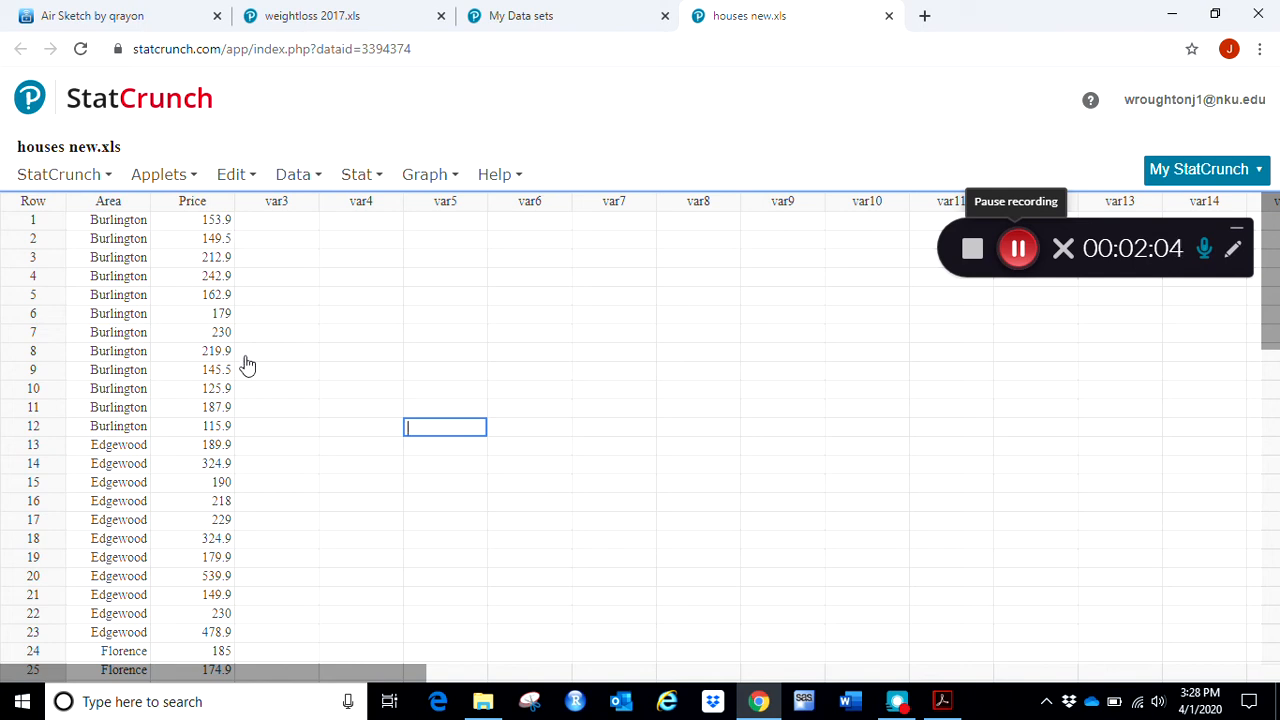
{"action": "left_click", "coordinate": [941, 701]}
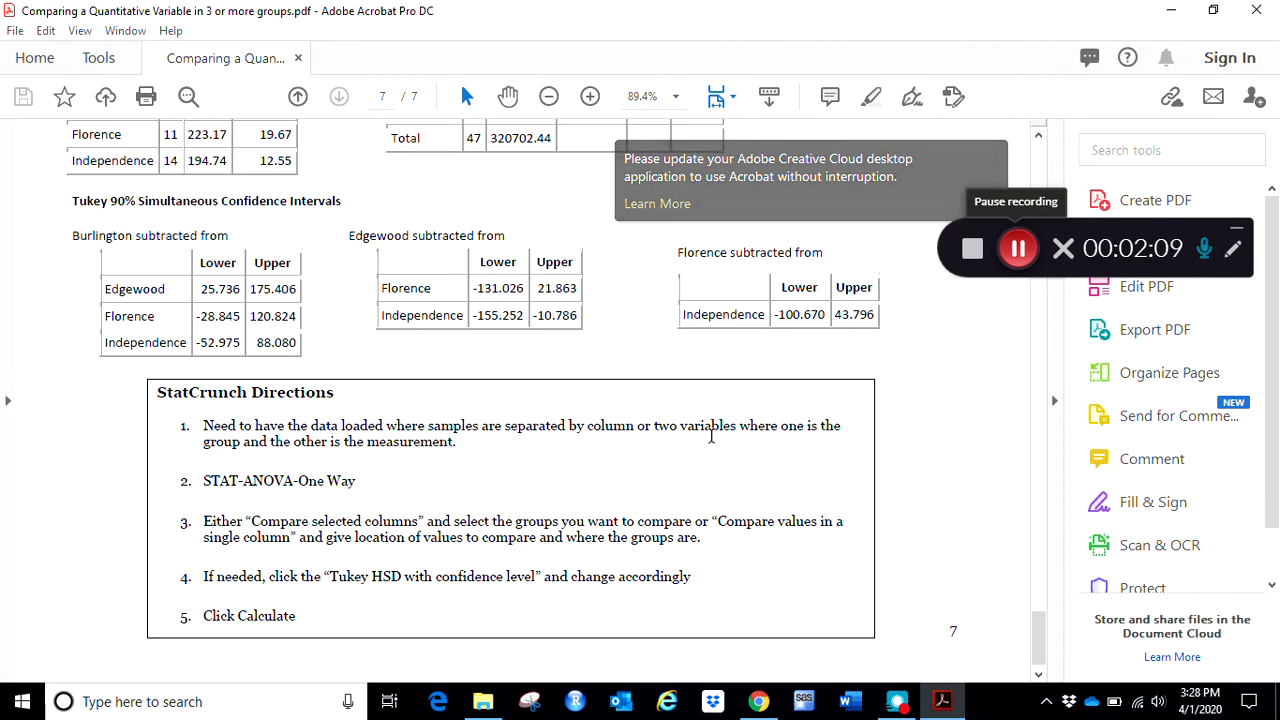
{"action": "left_click_drag", "start_coordinate": [656, 428], "coordinate": [456, 451]}
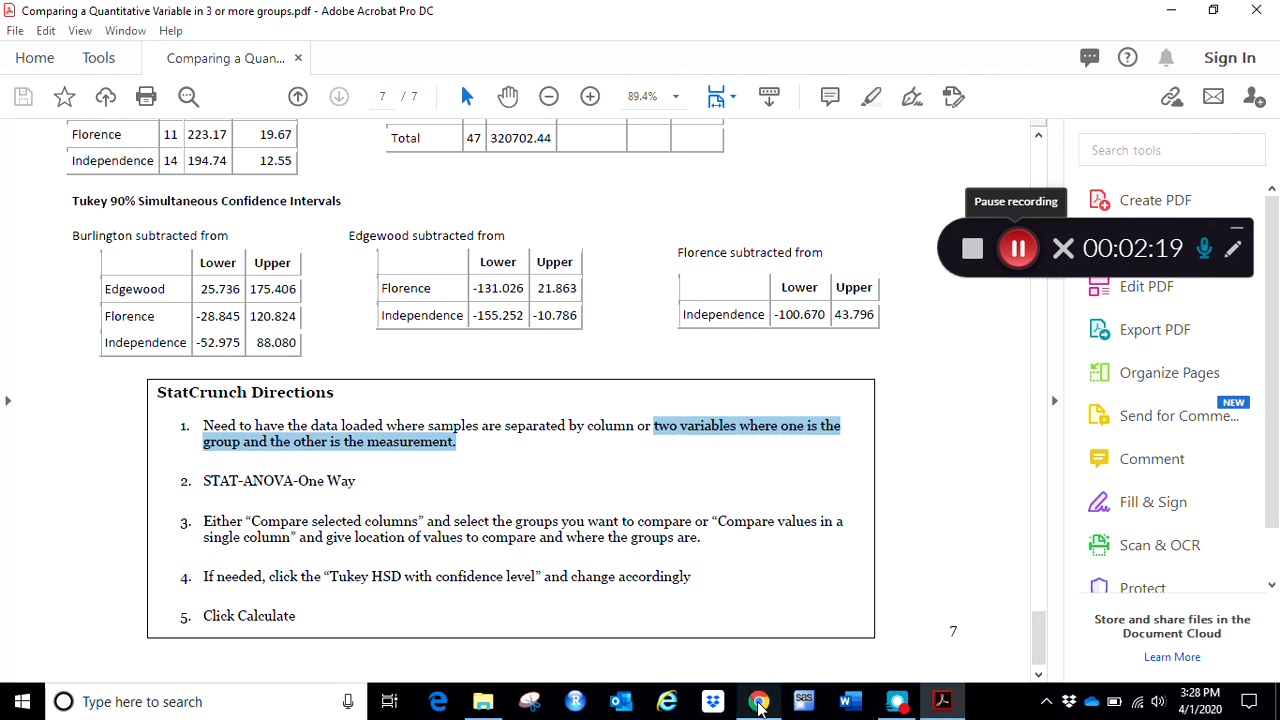
- Return to StatCrunch and set up a one-way ANOVA comparing values in a single column, with responses in Price and factors in Area
{"action": "left_click", "coordinate": [760, 704]}
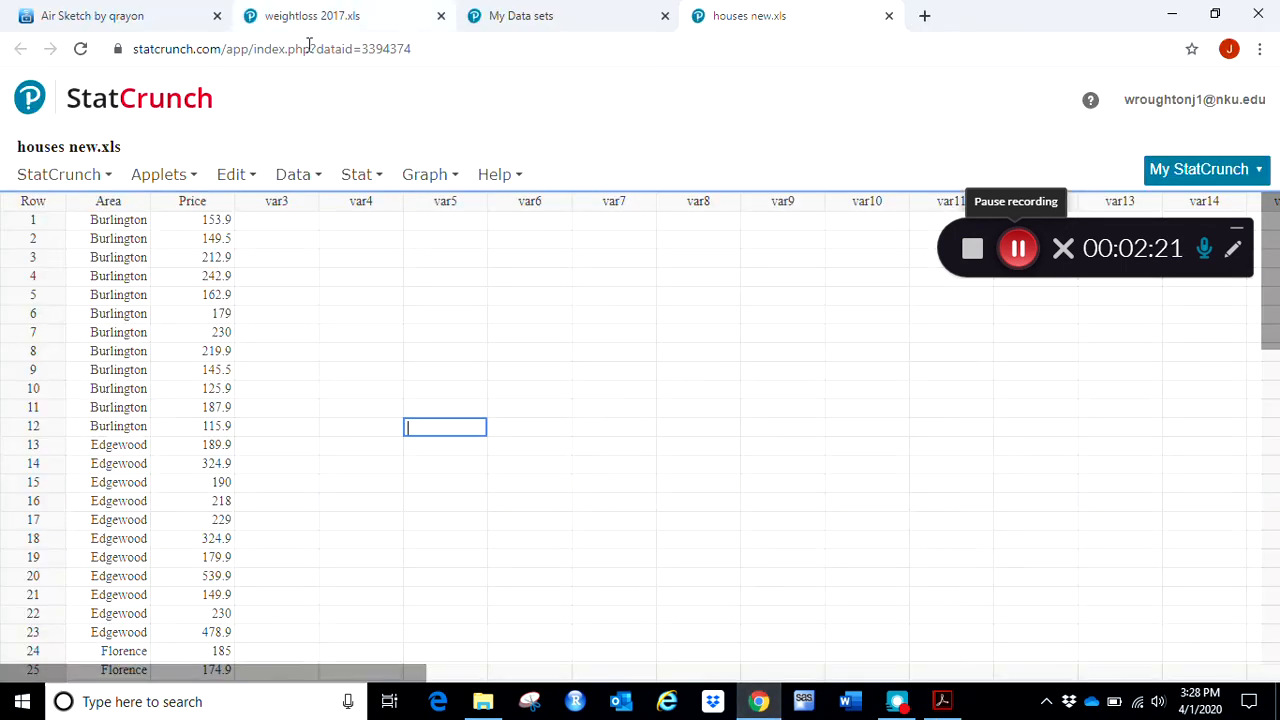
{"action": "left_click", "coordinate": [358, 176]}
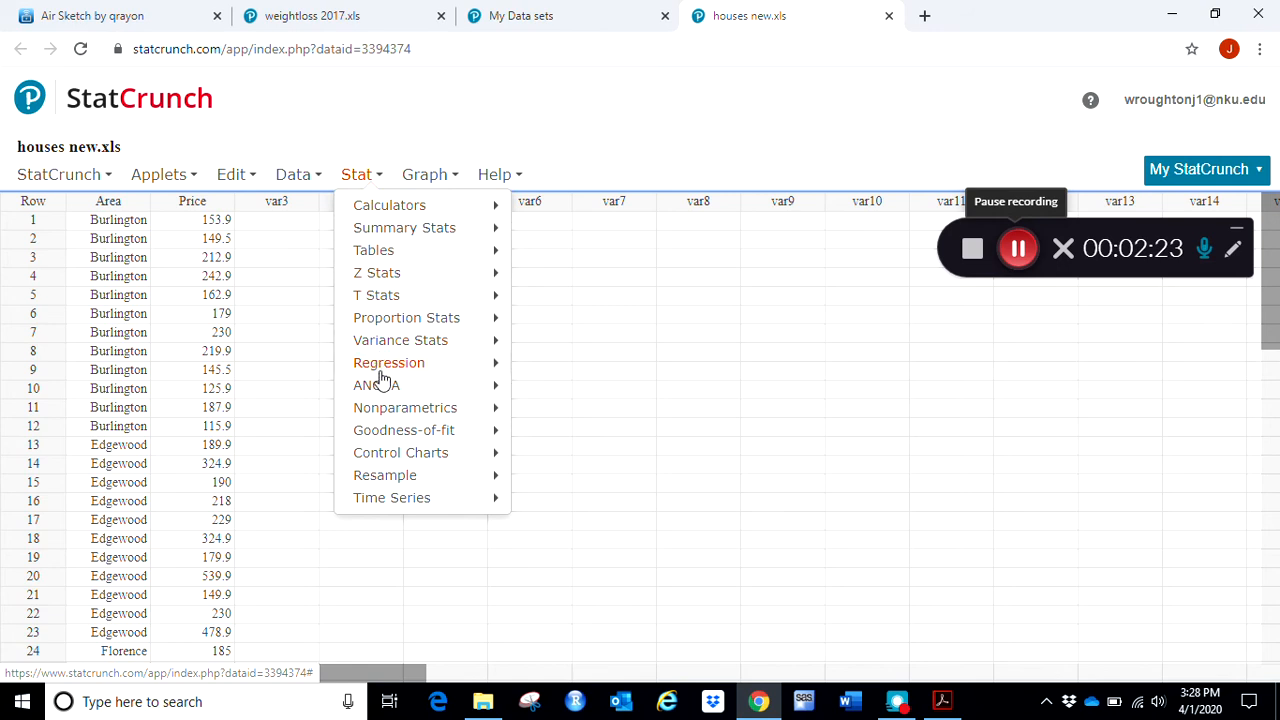
{"action": "mouse_move", "coordinate": [380, 390]}
{"action": "left_click", "coordinate": [533, 394]}
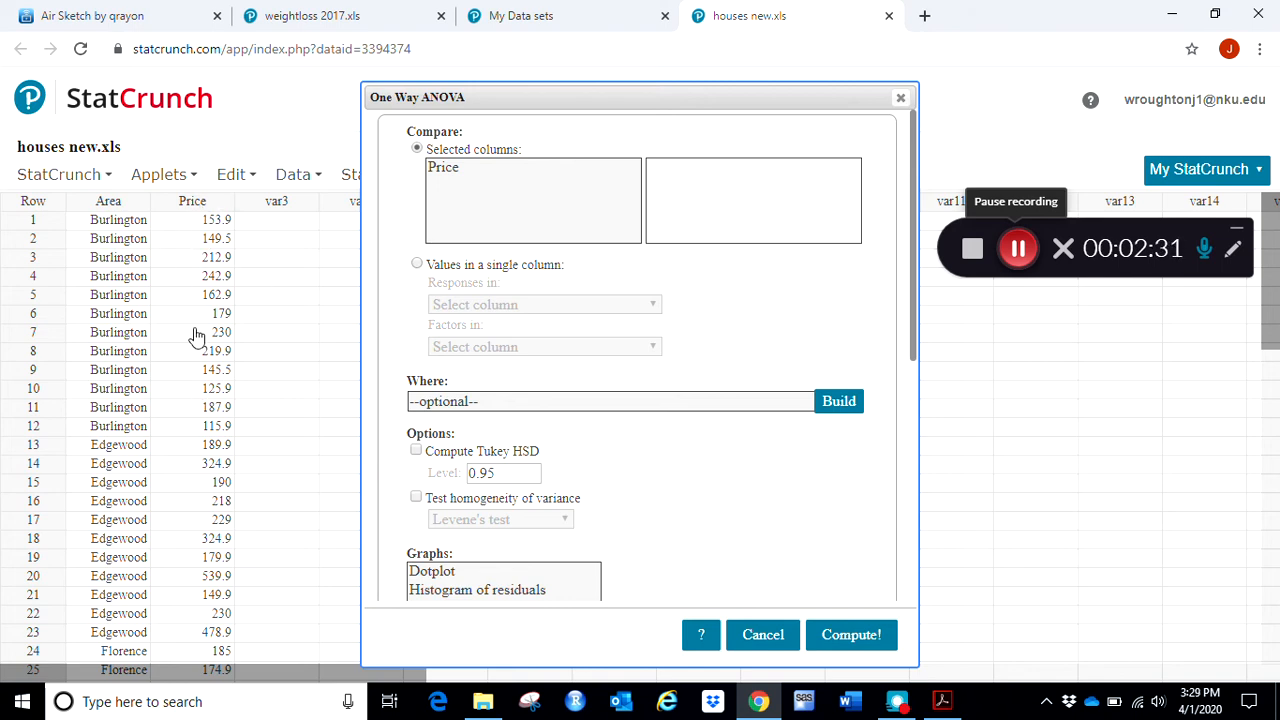
{"action": "left_click", "coordinate": [418, 266]}
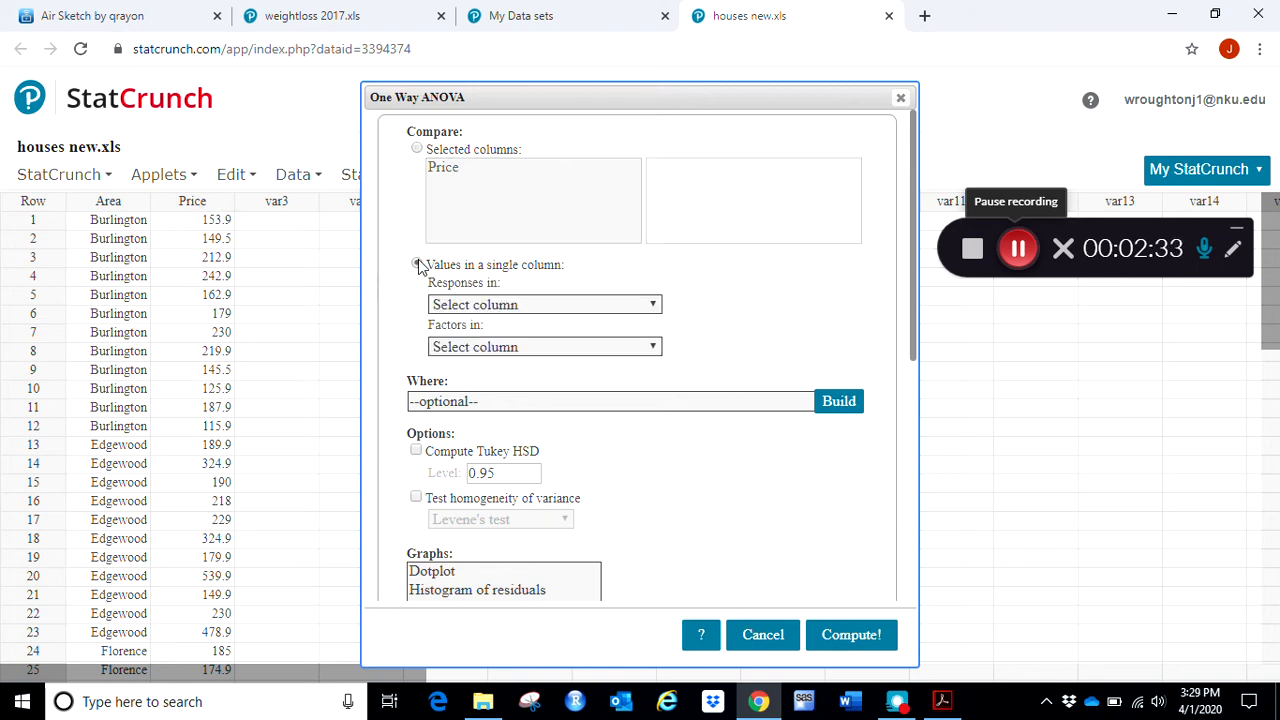
{"action": "left_click", "coordinate": [478, 305]}
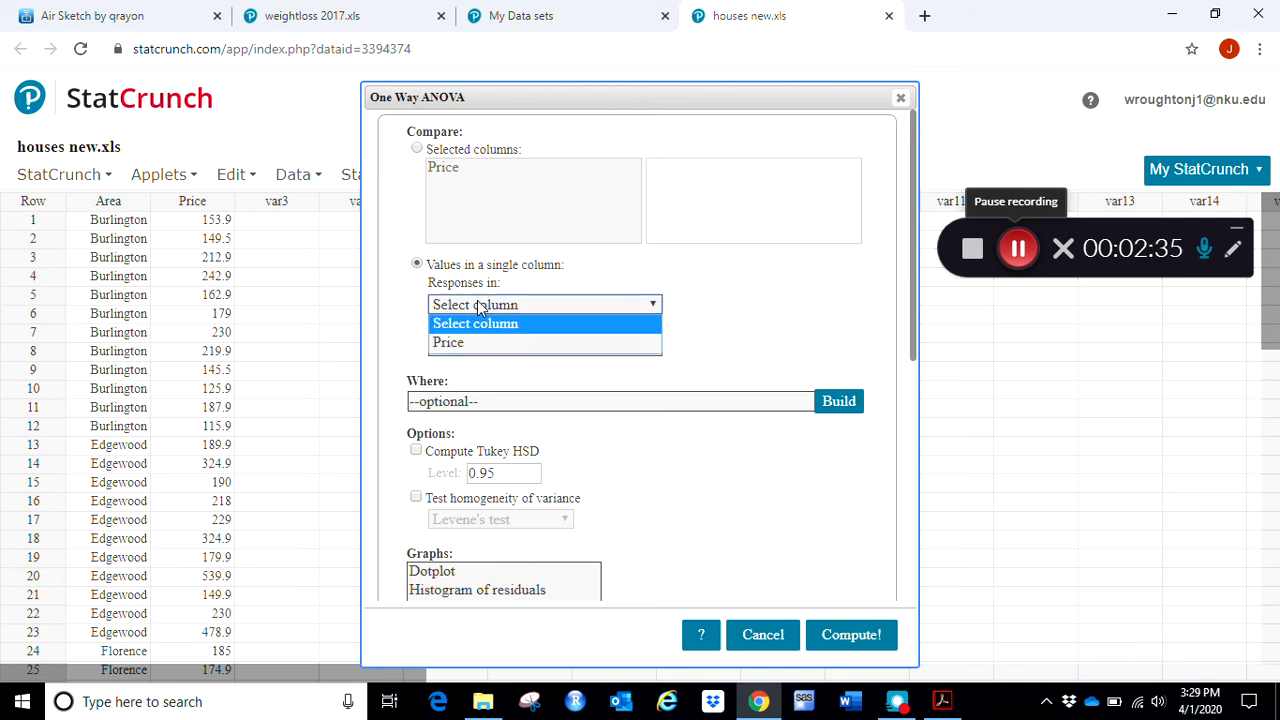
{"action": "left_click", "coordinate": [471, 344]}
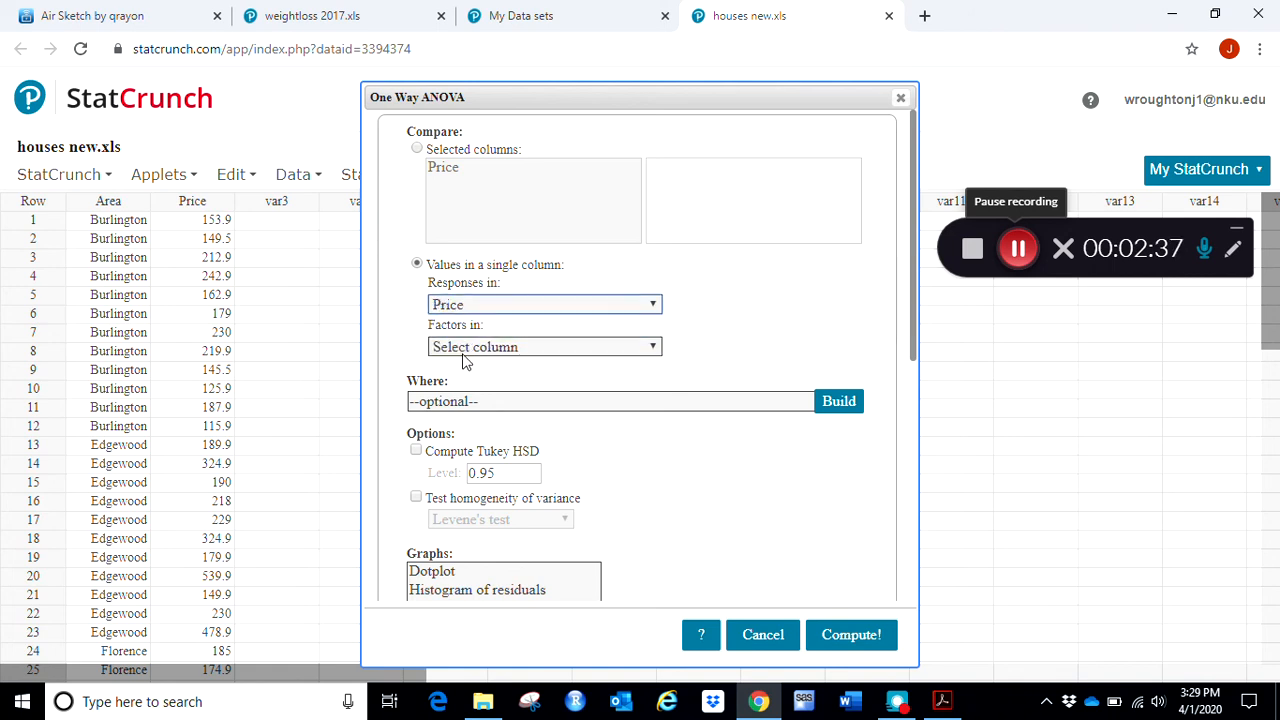
{"action": "left_click", "coordinate": [463, 350]}
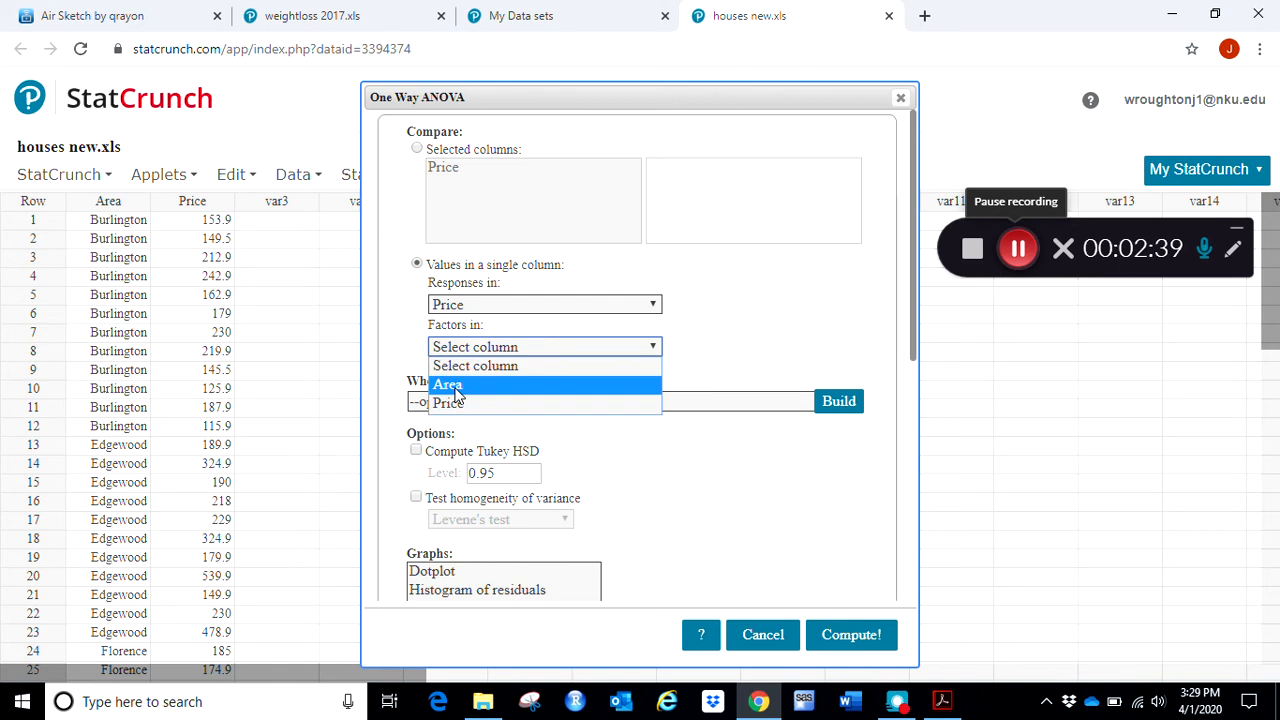
{"action": "left_click", "coordinate": [456, 394]}
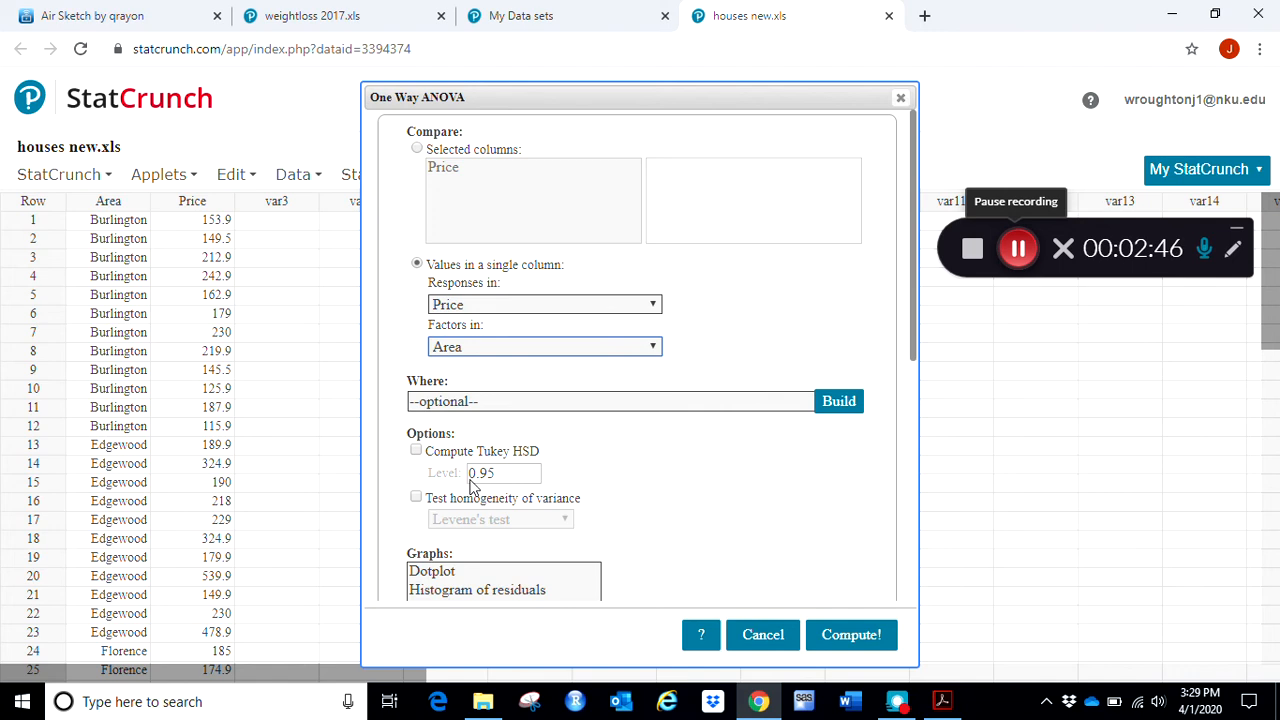
- Enable Tukey HSD, check Example 2's significance level in the Acrobat handout, set the Tukey level to 0.90 in StatCrunch, and compute the ANOVA
{"action": "left_click", "coordinate": [416, 452]}
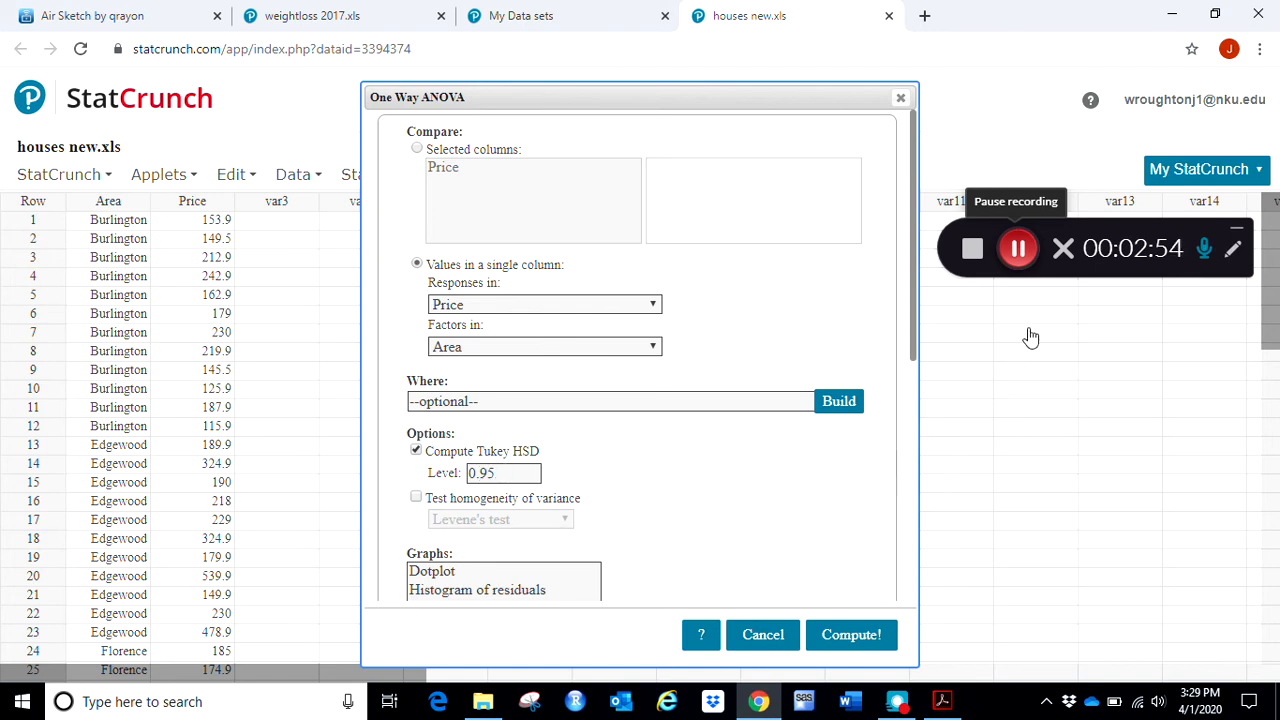
{"action": "key", "text": "alt+Tab"}
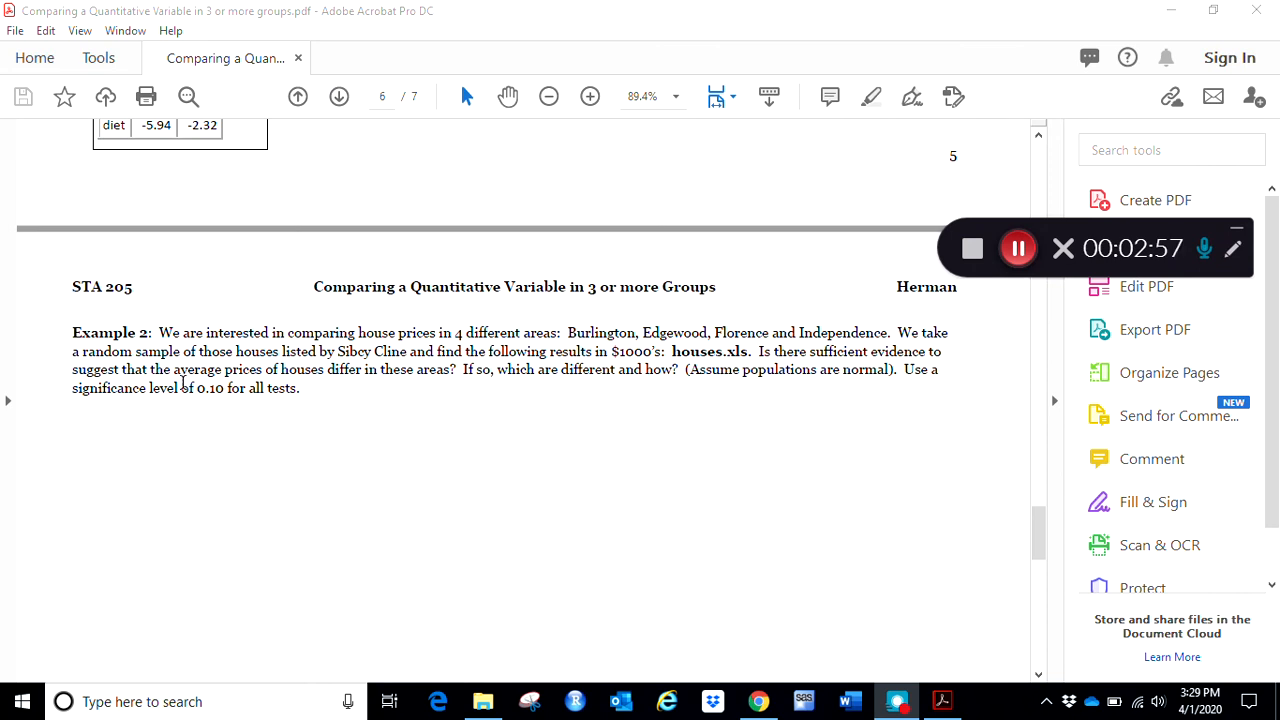
{"action": "left_click_drag", "start_coordinate": [196, 388], "coordinate": [228, 388]}
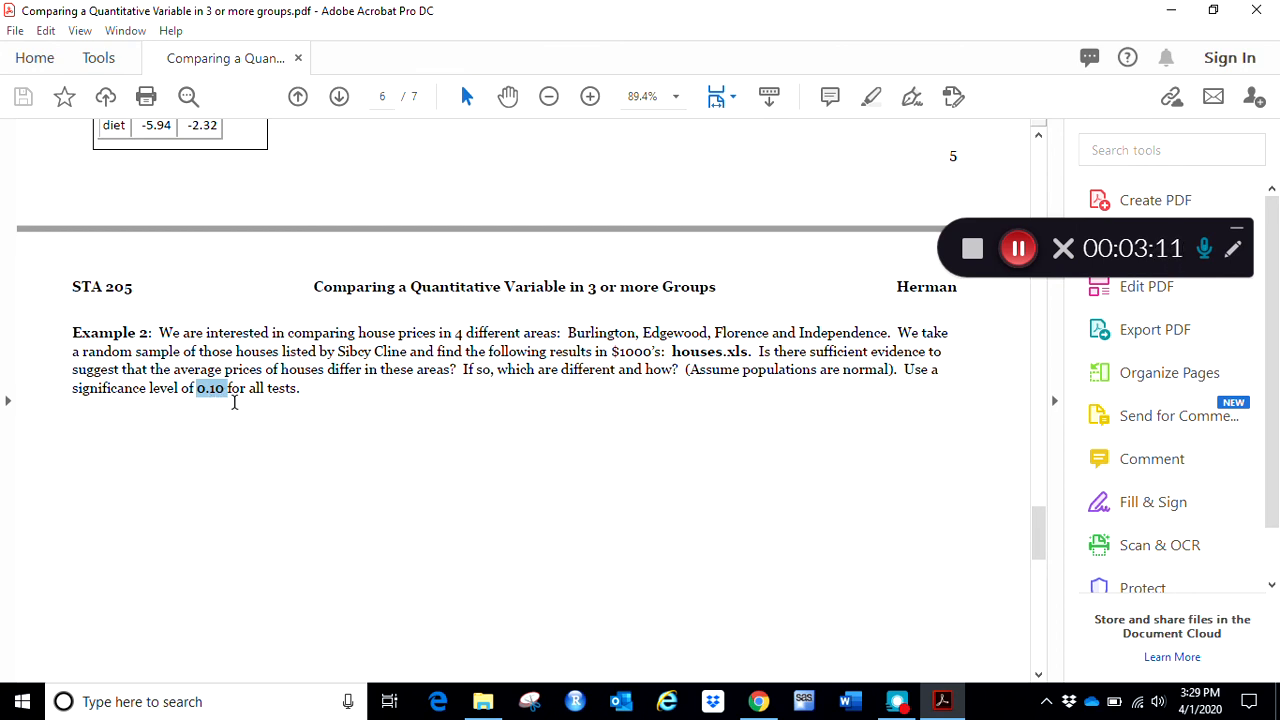
{"action": "left_click", "coordinate": [760, 702]}
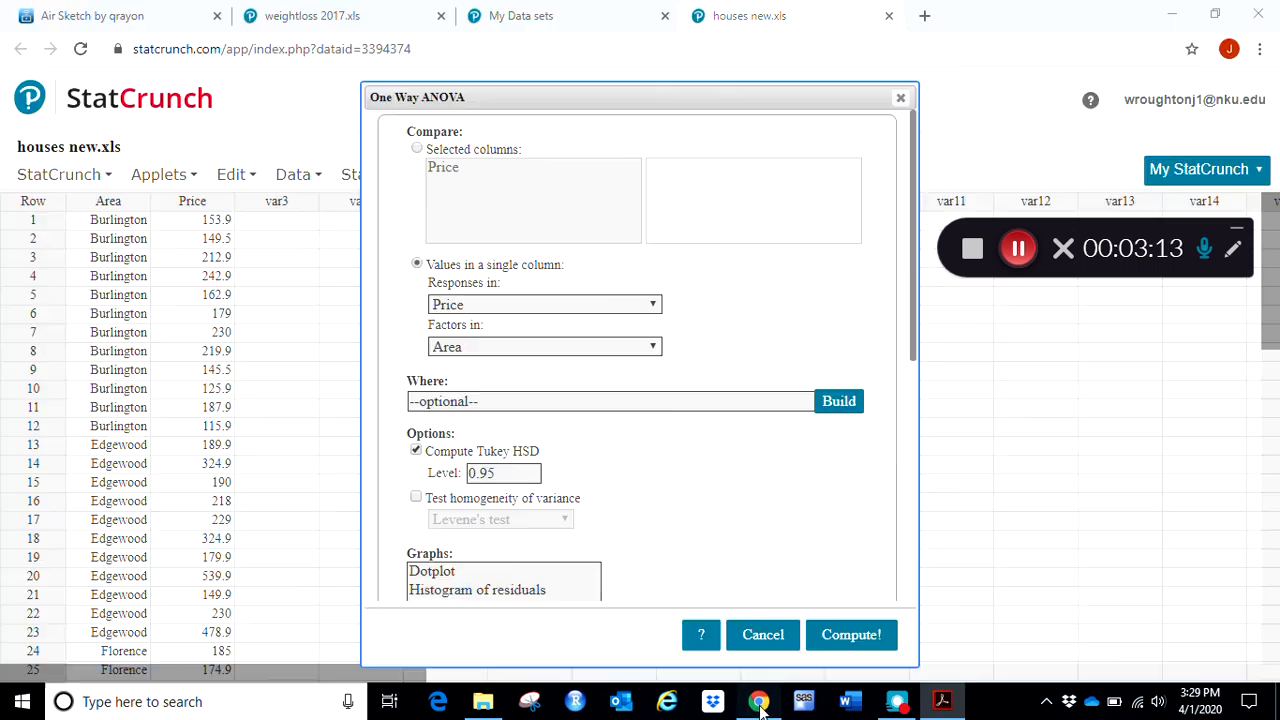
{"action": "left_click", "coordinate": [507, 470]}
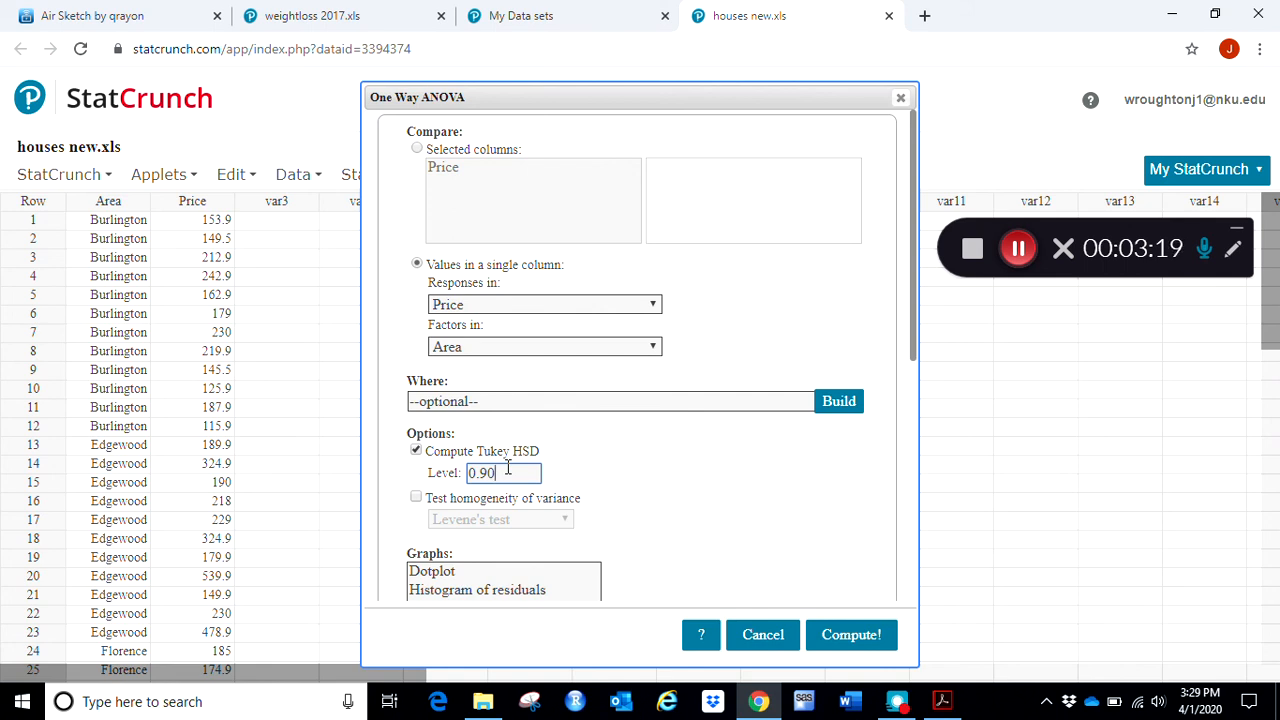
{"action": "left_click", "coordinate": [851, 642]}
- Move the results window closer to the data columns and review the ANOVA table and Tukey HSD results for all area comparisons
{"action": "left_click_drag", "start_coordinate": [943, 100], "coordinate": [411, 82]}
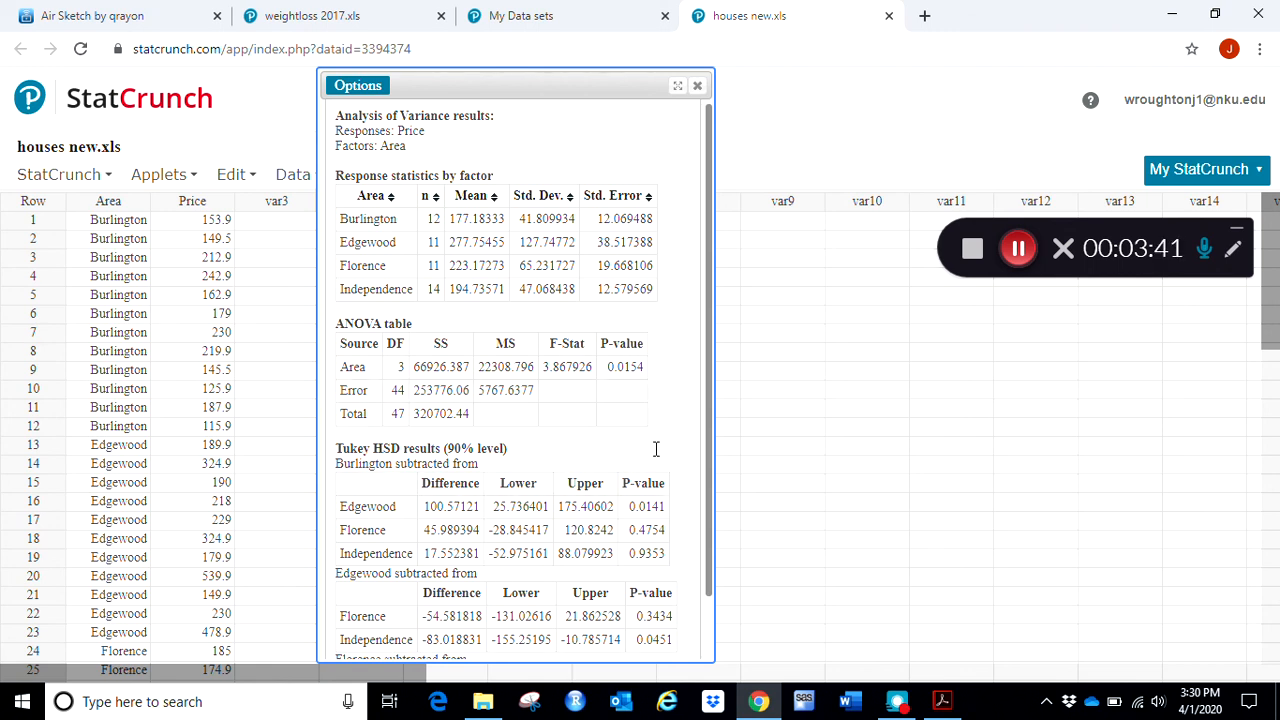
{"action": "scroll", "coordinate": [692, 520], "scroll_direction": "down", "scroll_amount": 1}
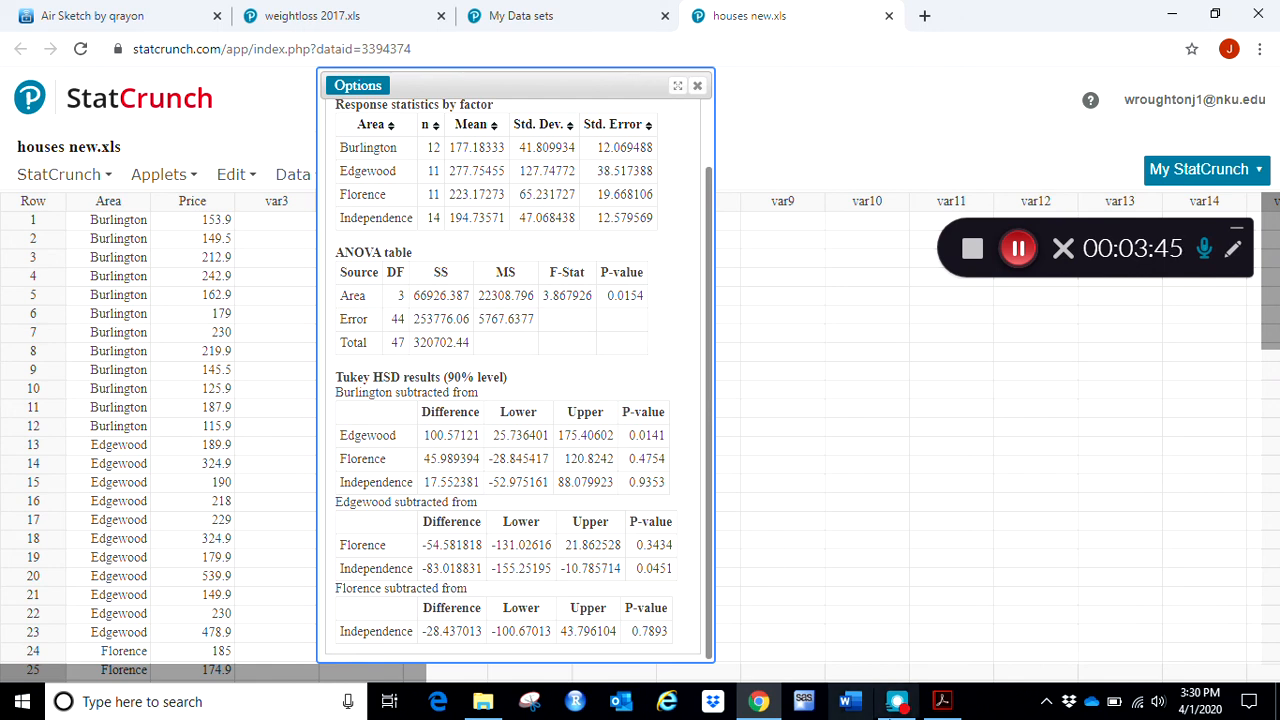
{"action": "left_click", "coordinate": [1018, 252]}
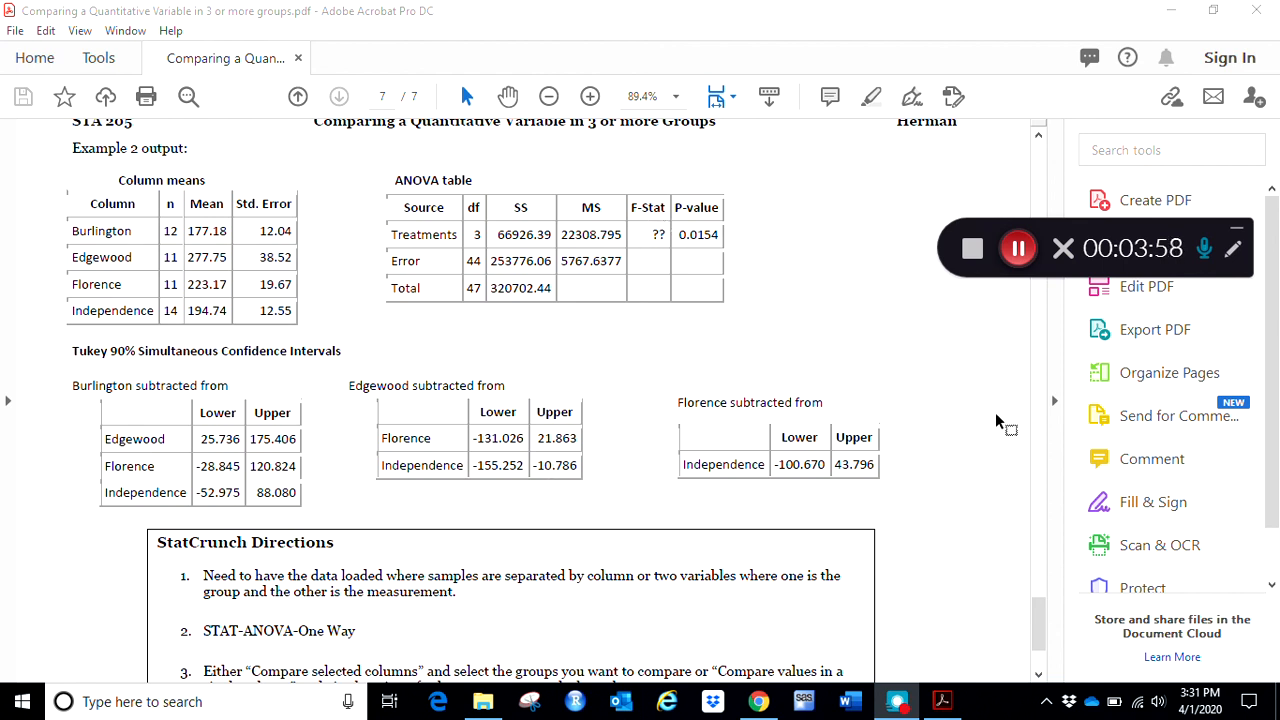
- Mark the two data layout options in direction 1 of the handout: samples separated by column, and group and measurement variables
{"action": "scroll", "coordinate": [997, 645], "scroll_direction": "down", "scroll_amount": 3}
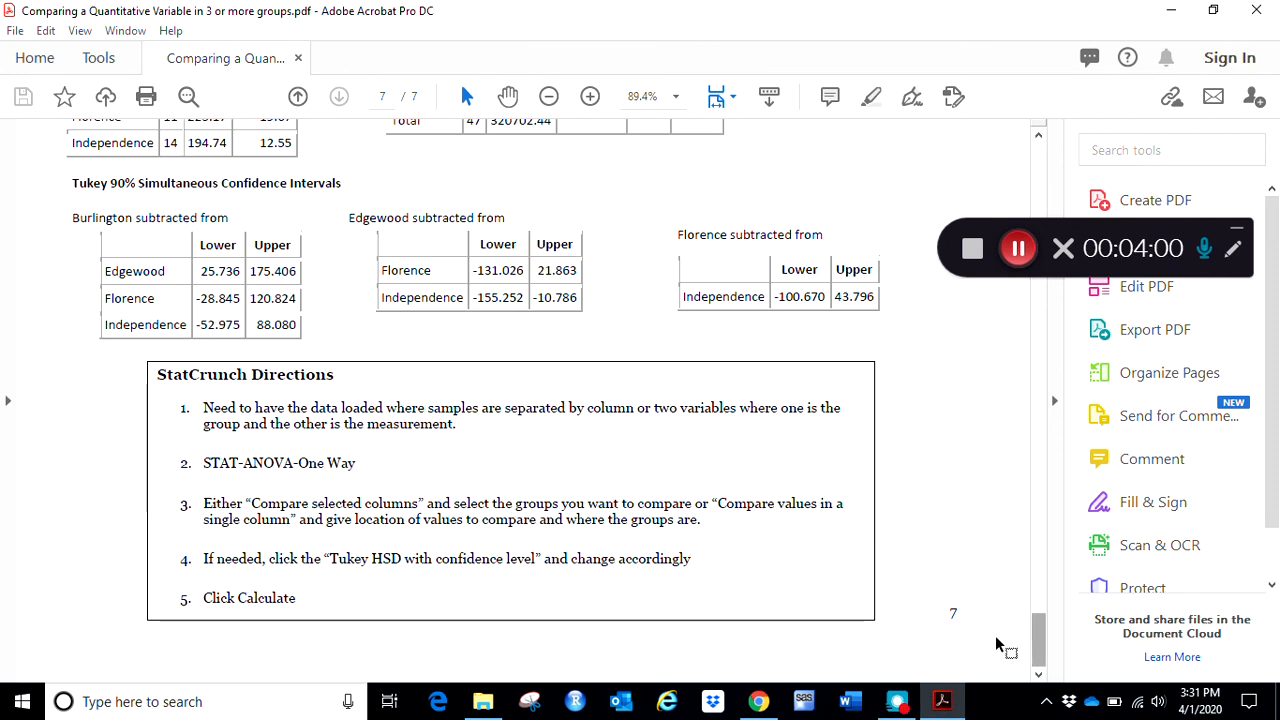
{"action": "left_click_drag", "start_coordinate": [428, 408], "coordinate": [643, 406]}
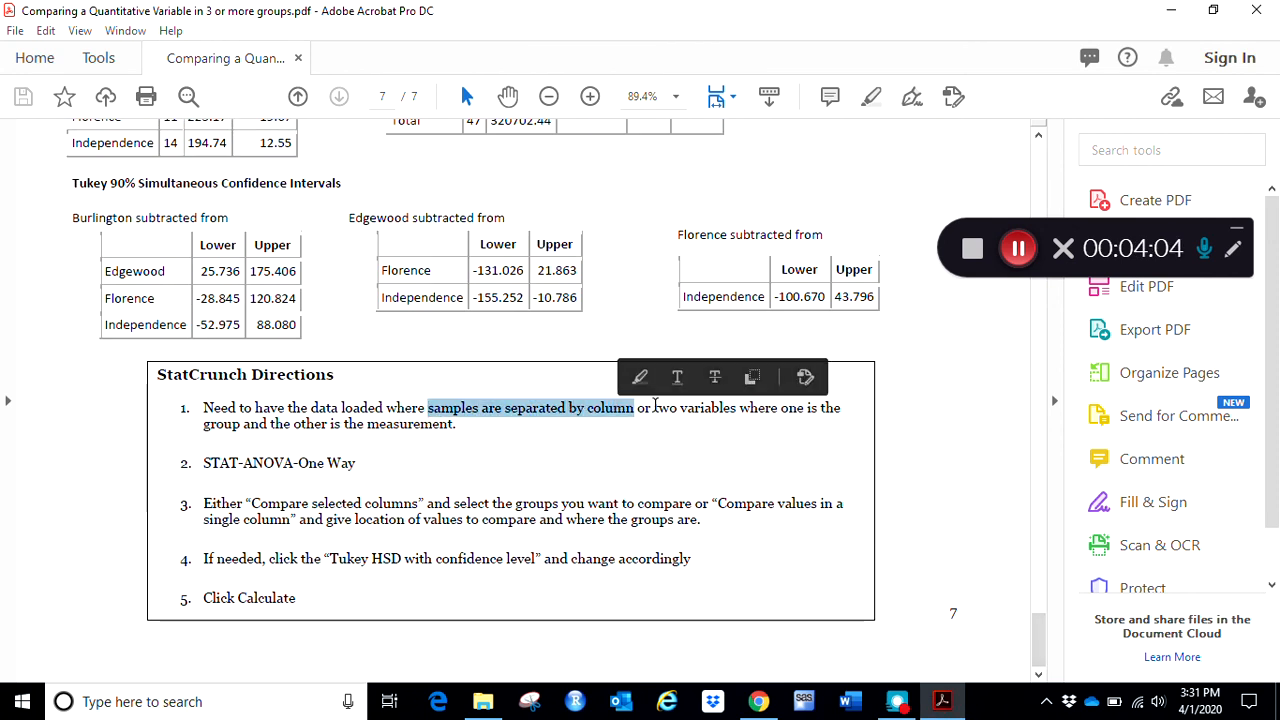
{"action": "left_click", "coordinate": [657, 406]}
{"action": "mouse_move", "coordinate": [662, 440]}
{"action": "left_mouse_down"}
{"action": "mouse_move", "coordinate": [848, 444]}
{"action": "mouse_move", "coordinate": [391, 457]}
{"action": "mouse_move", "coordinate": [472, 430]}
{"action": "mouse_move", "coordinate": [477, 452]}
{"action": "left_mouse_up"}
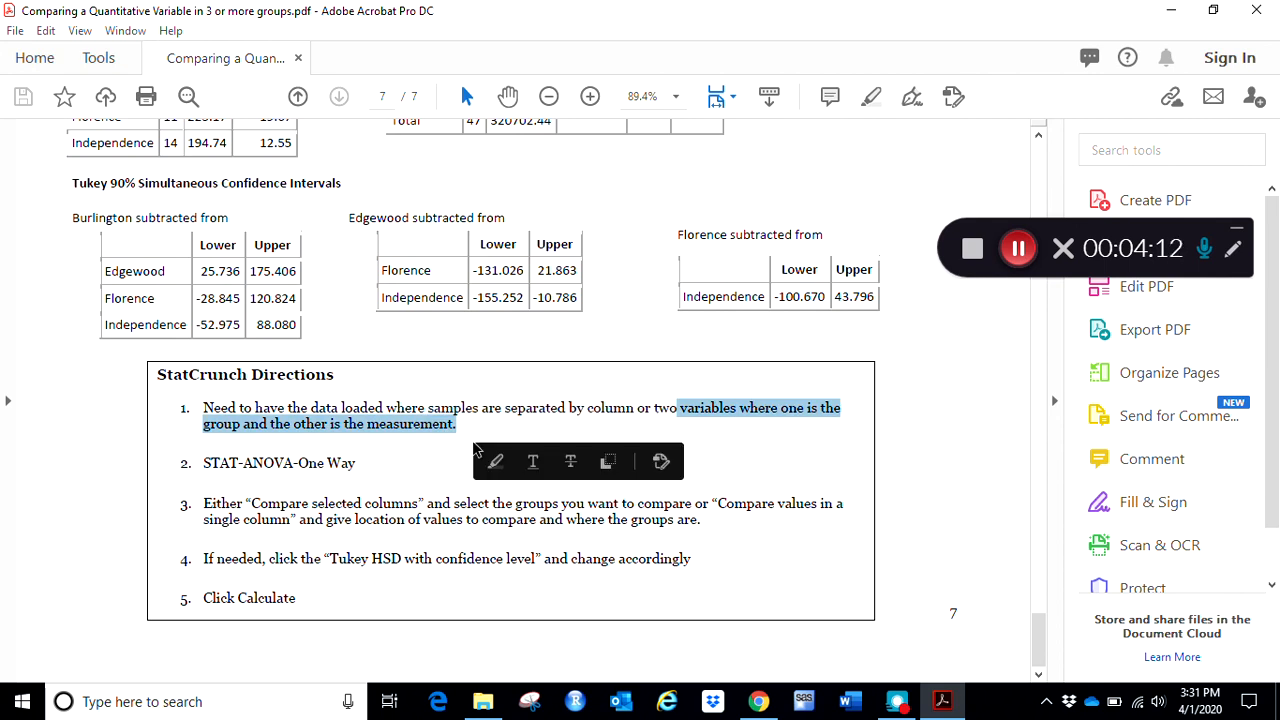